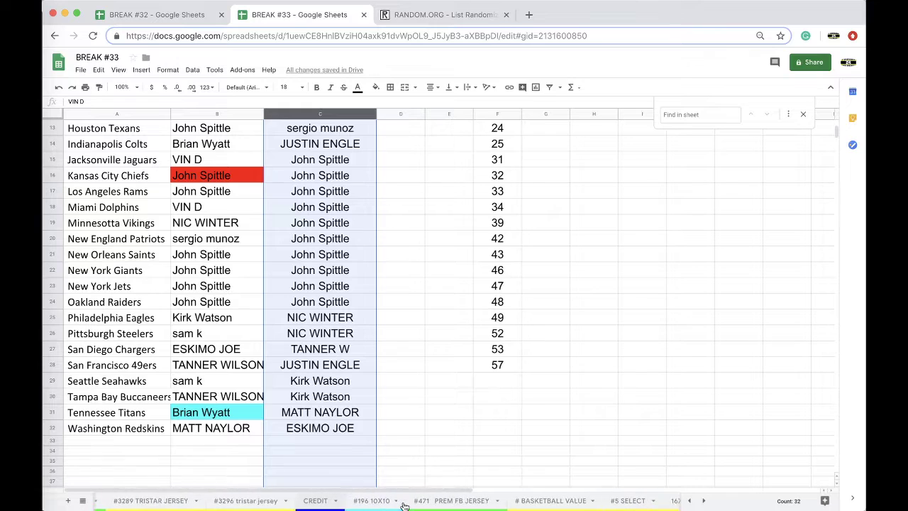
# Step: Open the #471 PREM FB JERSEY sheet and copy its number column G
pyautogui.hscroll(6, 403, 505)
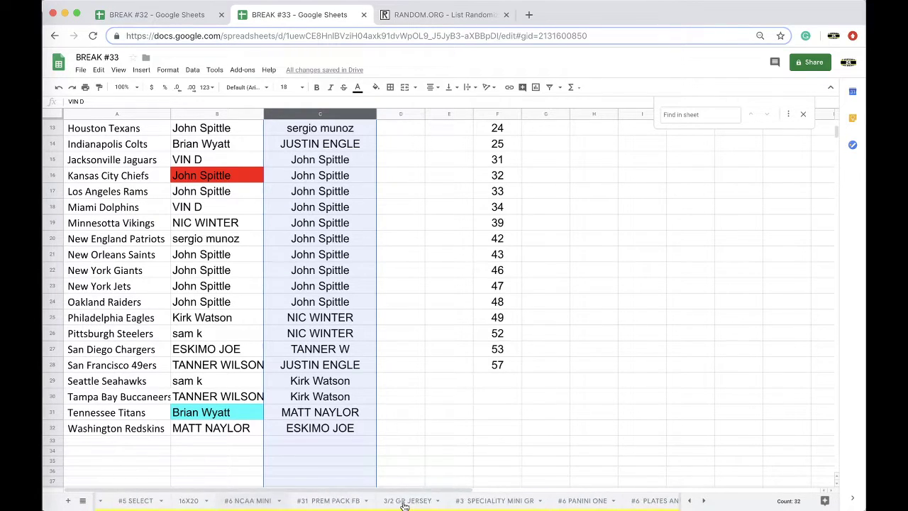
pyautogui.hscroll(-10, 404, 505)
pyautogui.click(347, 500)
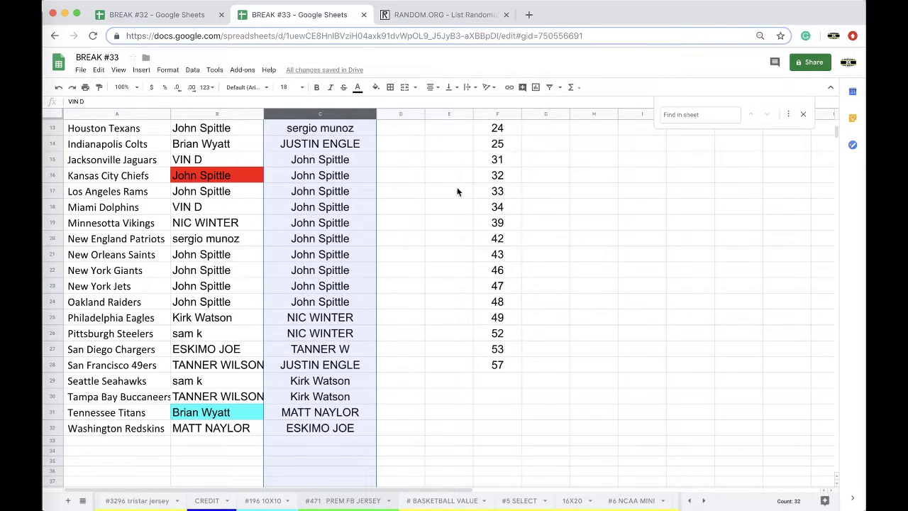
pyautogui.click(485, 114)
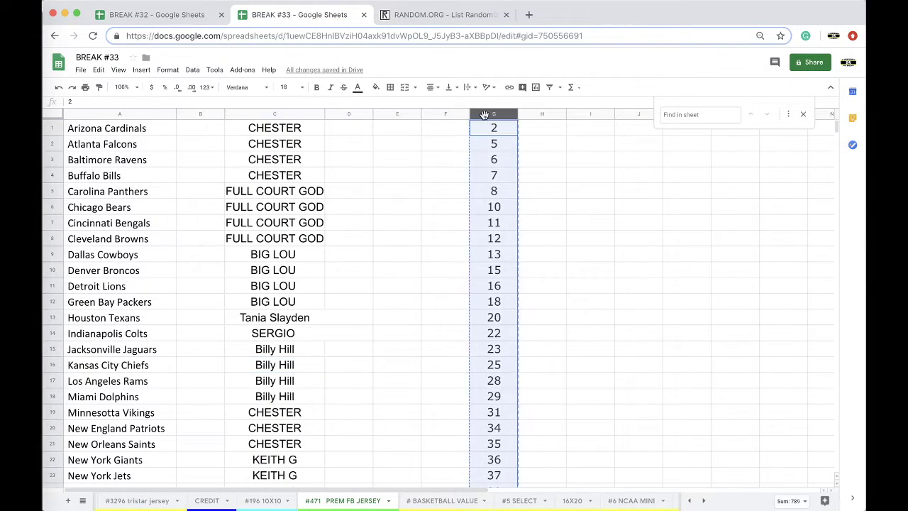
# Step: Load a fresh RANDOM.ORG List Randomizer form, paste the copied numbers and randomize them
pyautogui.click(410, 14)
pyautogui.click(404, 32)
pyautogui.press('Return')
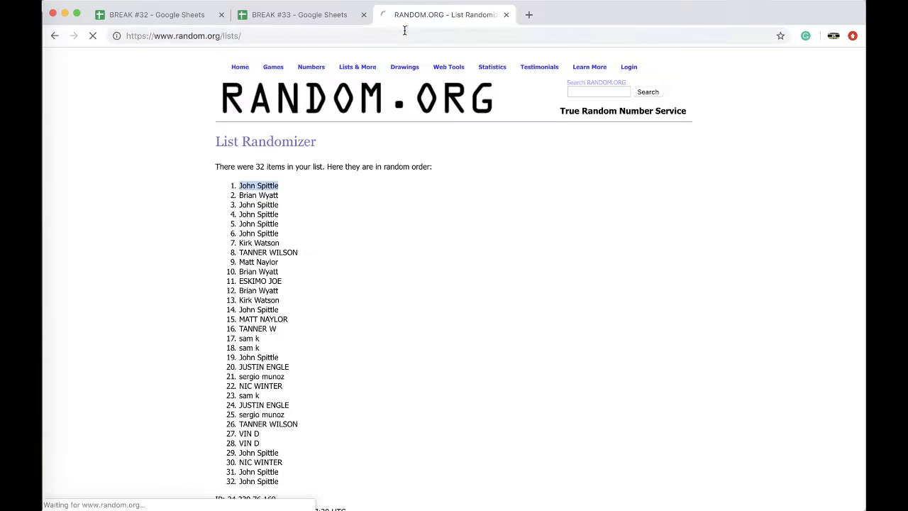
pyautogui.click(280, 286)
pyautogui.click(237, 405)
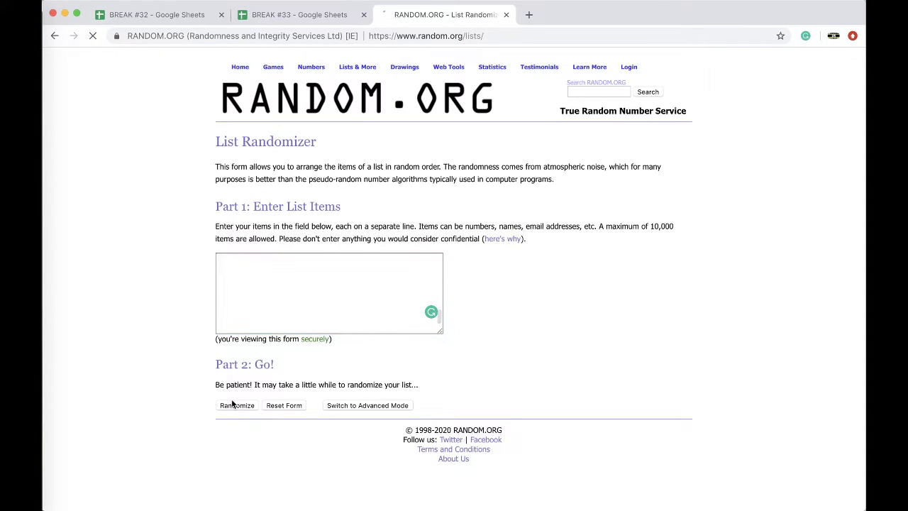
# Step: Re-randomize the number list until it has been shuffled five times, and highlight the first-ranked number
pyautogui.click(224, 438)
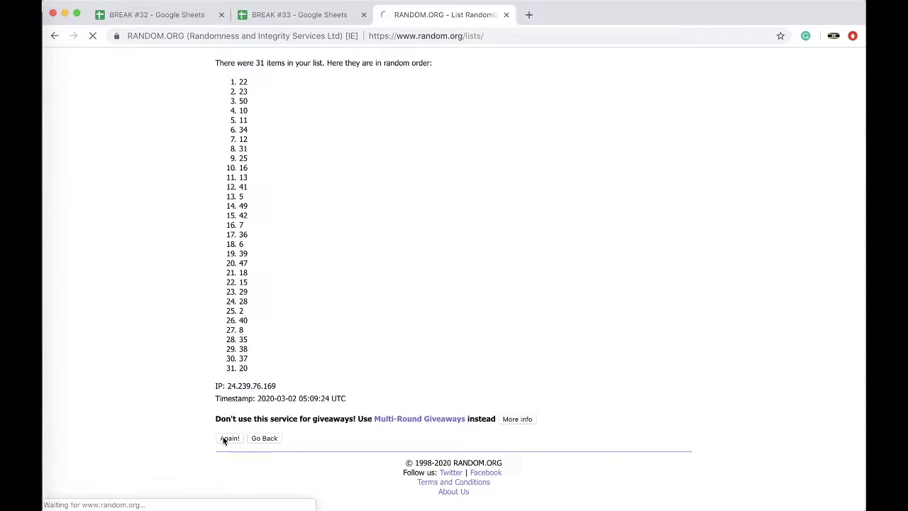
pyautogui.click(223, 439)
pyautogui.click(230, 436)
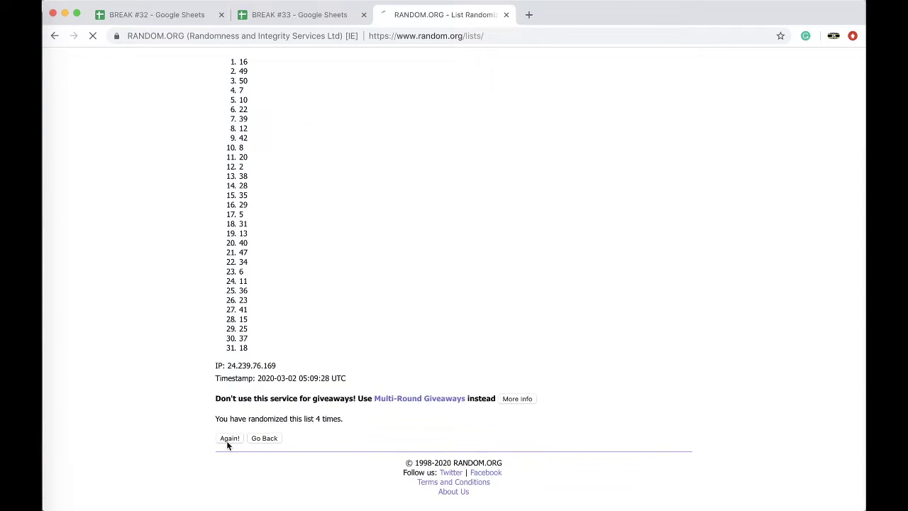
pyautogui.click(228, 436)
pyautogui.doubleClick(242, 186)
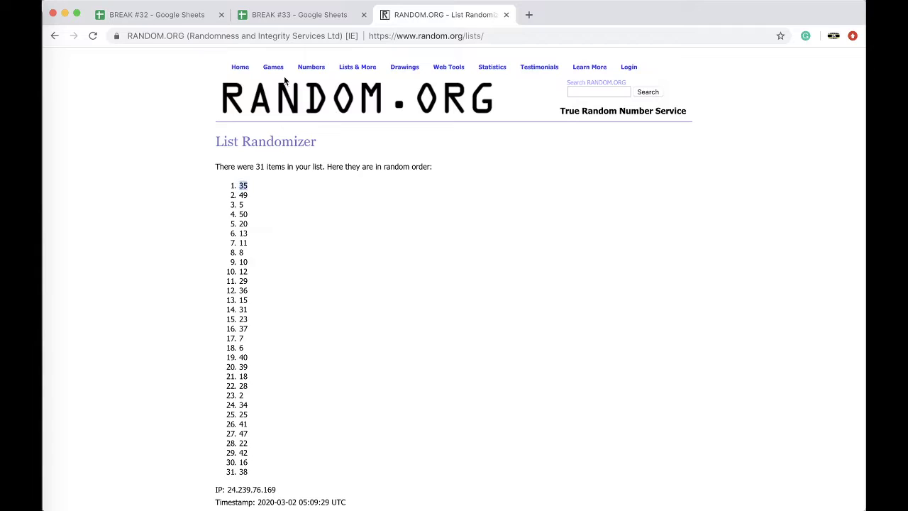
# Step: Return to the BREAK #33 spreadsheet and fill the cell containing 35 in column G with cyan
pyautogui.click(290, 14)
pyautogui.scroll(-2, 492, 412)
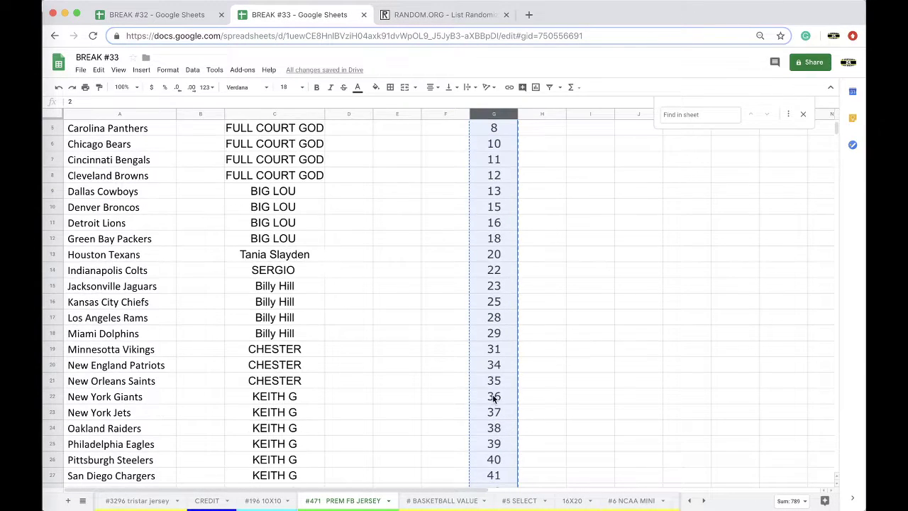
pyautogui.click(492, 383)
pyautogui.click(375, 86)
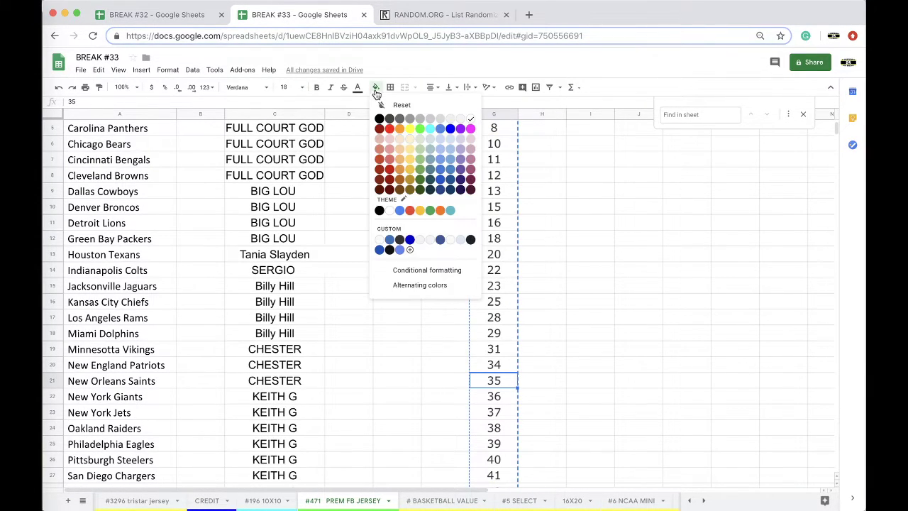
pyautogui.click(404, 122)
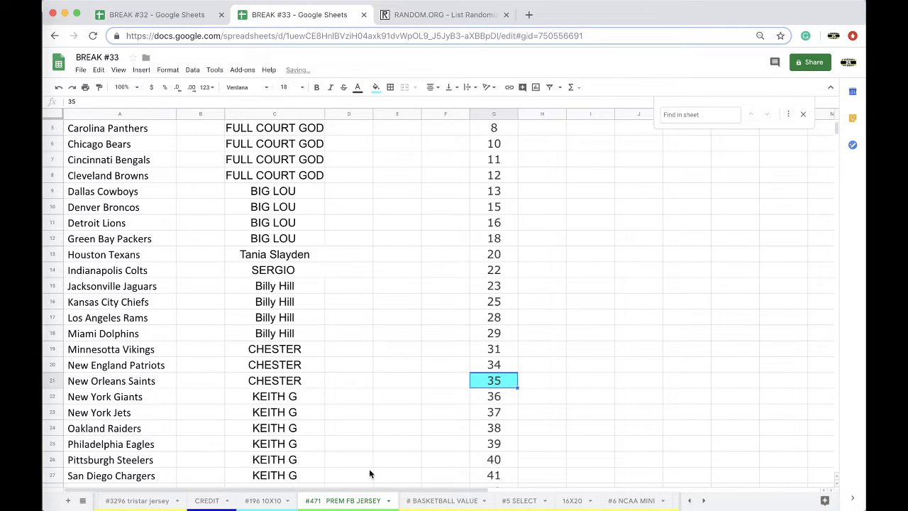
# Step: Duplicate the #471 PREM FB JERSEY sheet and rename the copy "#472 PREM FB JERSEY"
pyautogui.rightClick(348, 500)
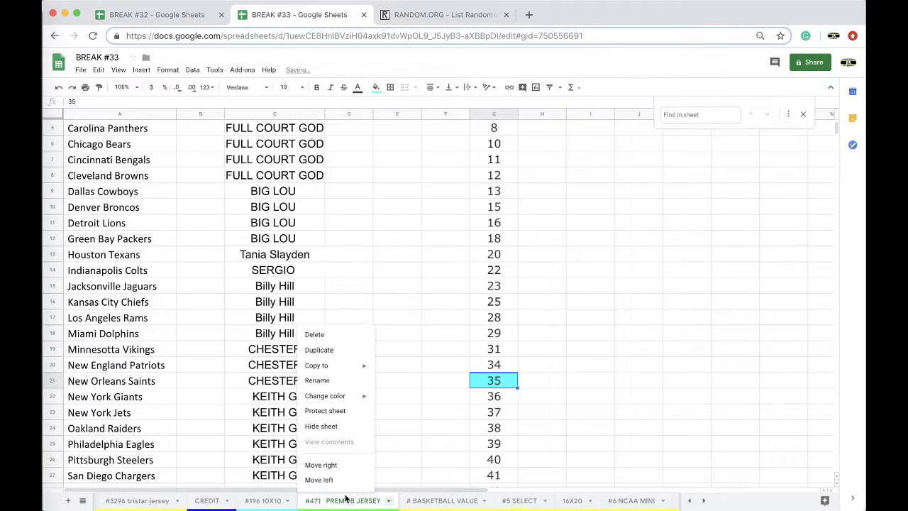
pyautogui.press('Return')
pyautogui.doubleClick(458, 500)
pyautogui.write('#472 p')
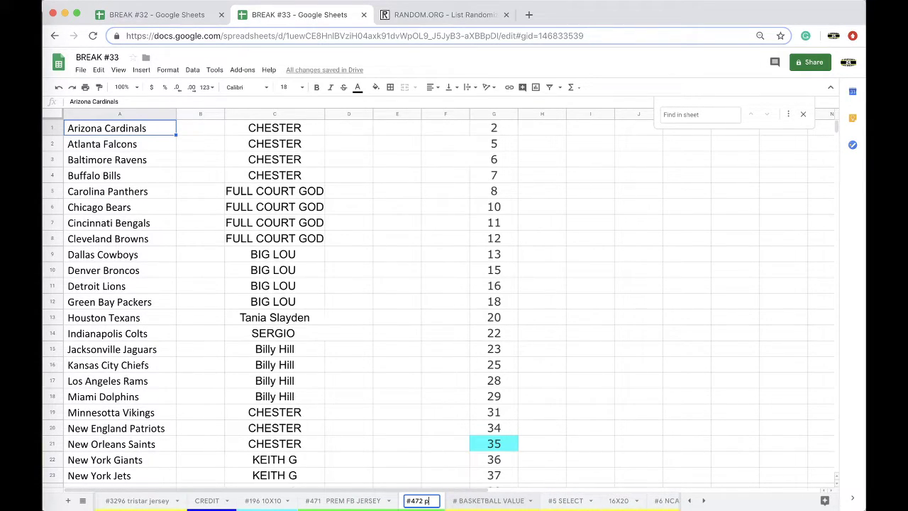
pyautogui.press('BackSpace')
pyautogui.write('Pr')
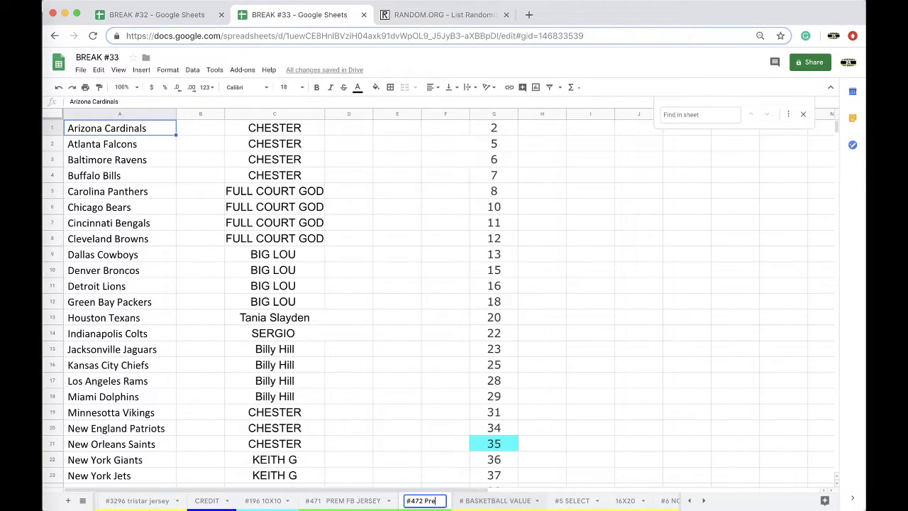
pyautogui.write('EM F')
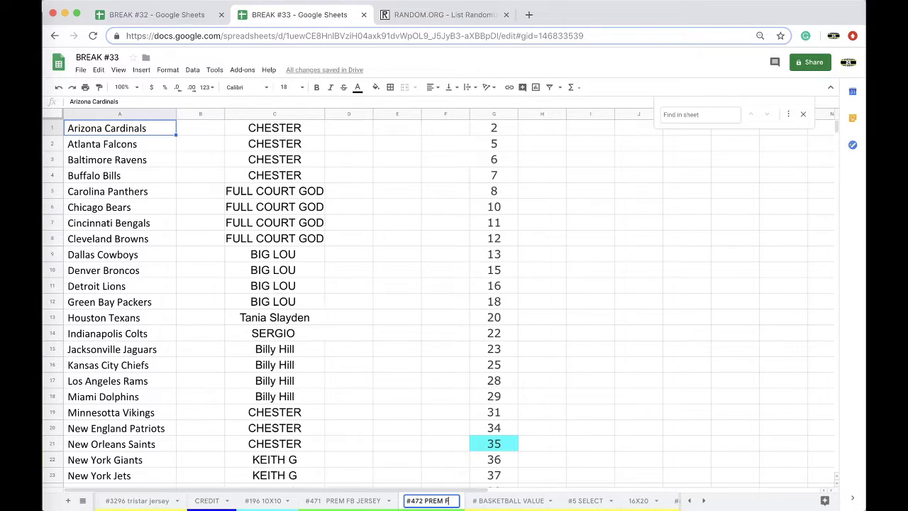
pyautogui.write('B JERSEY')
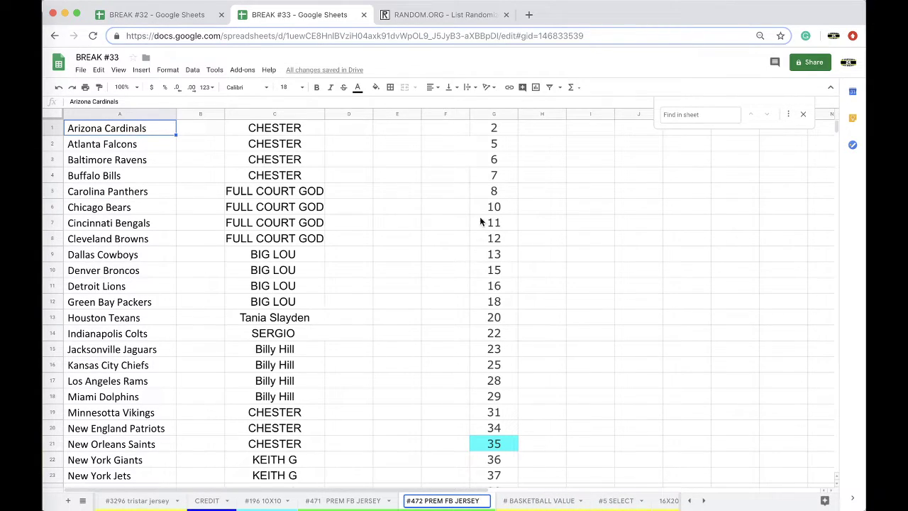
pyautogui.press('Return')
# Step: Remove 35 from column G of the #472 sheet by moving the numbers below it up, and clear the participants in column C
pyautogui.scroll(-5, 544, 314)
pyautogui.click(543, 317)
pyautogui.moveTo(494, 301); pyautogui.dragTo(505, 419)
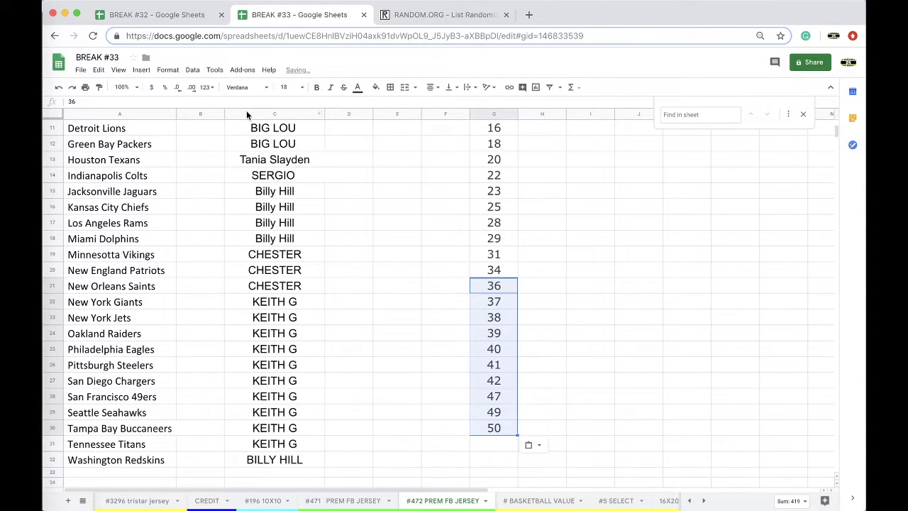
pyautogui.click(247, 113)
pyautogui.press('Delete')
# Step: Color the #472 PREM FB JERSEY sheet tab yellow and move it away from the #471 sheet
pyautogui.rightClick(454, 500)
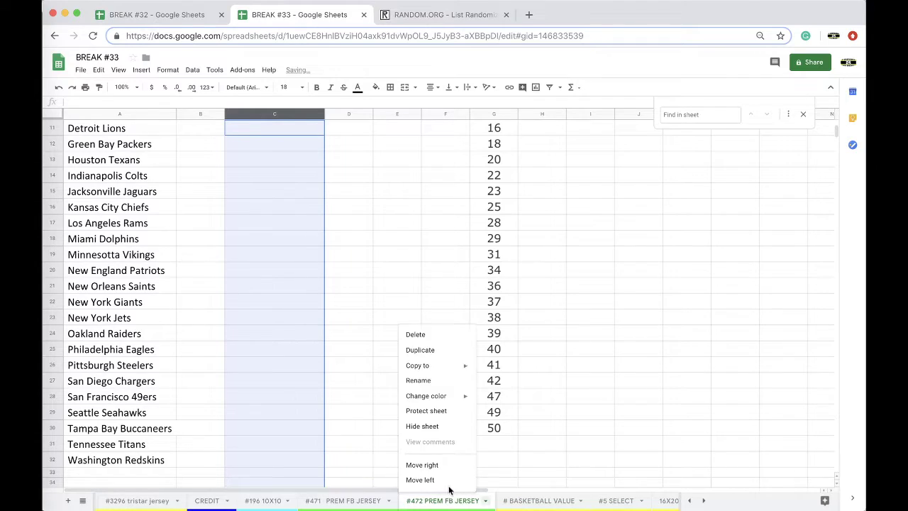
pyautogui.moveTo(460, 395)
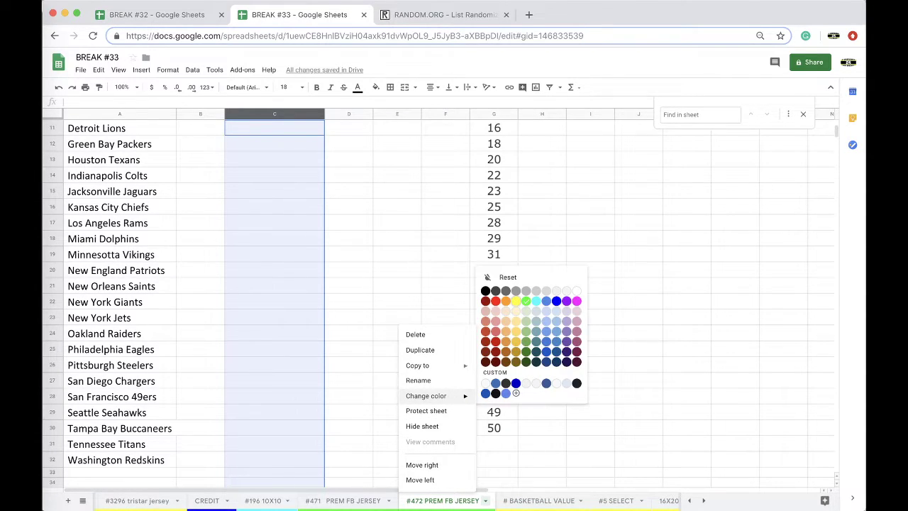
pyautogui.click(516, 300)
pyautogui.moveTo(376, 504); pyautogui.dragTo(567, 500)
# Step: Open the #471 PREM FB JERSEY sheet and review its full participant list in column C against the teams
pyautogui.click(567, 500)
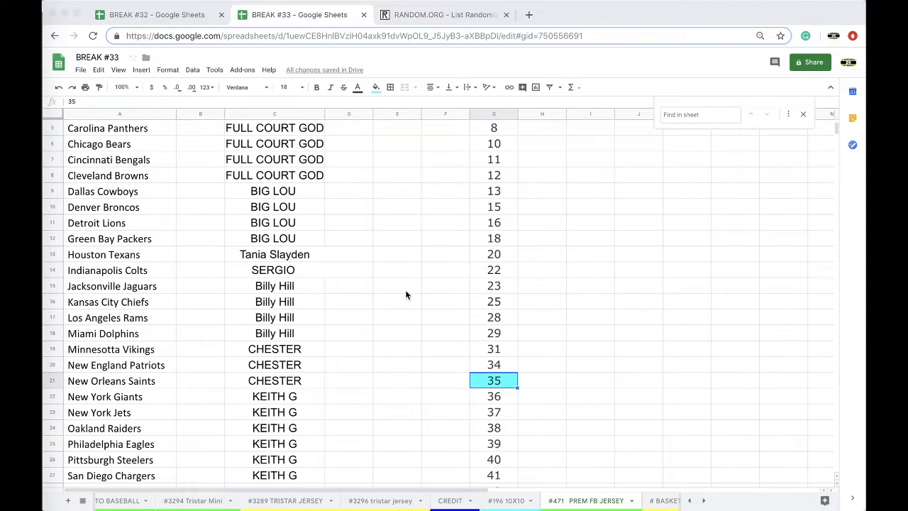
pyautogui.scroll(2, 406, 293)
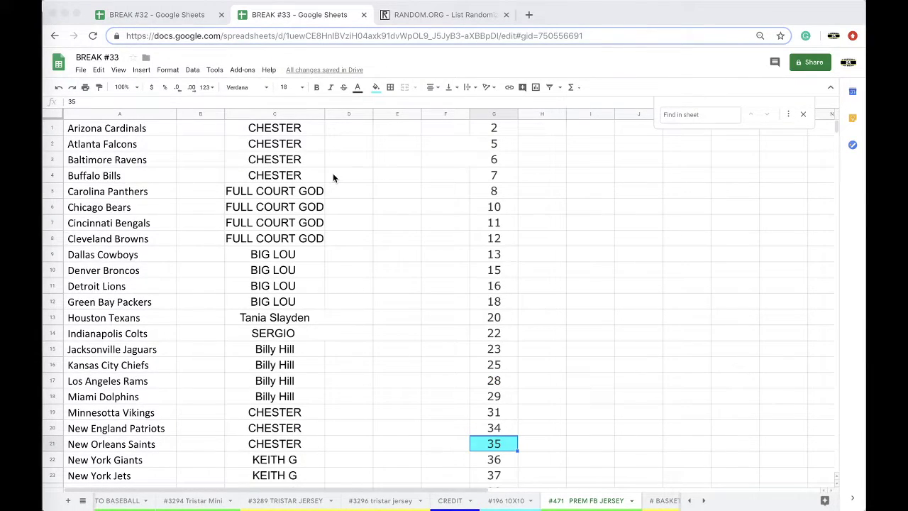
pyautogui.press('super+Tab')
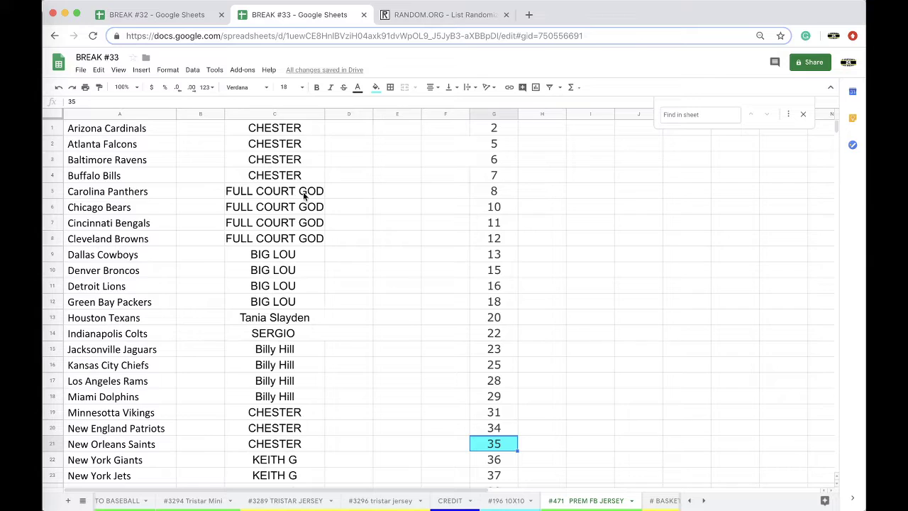
pyautogui.scroll(-3, 319, 182)
pyautogui.click(283, 237)
pyautogui.scroll(-2, 285, 241)
pyautogui.scroll(-3, 284, 243)
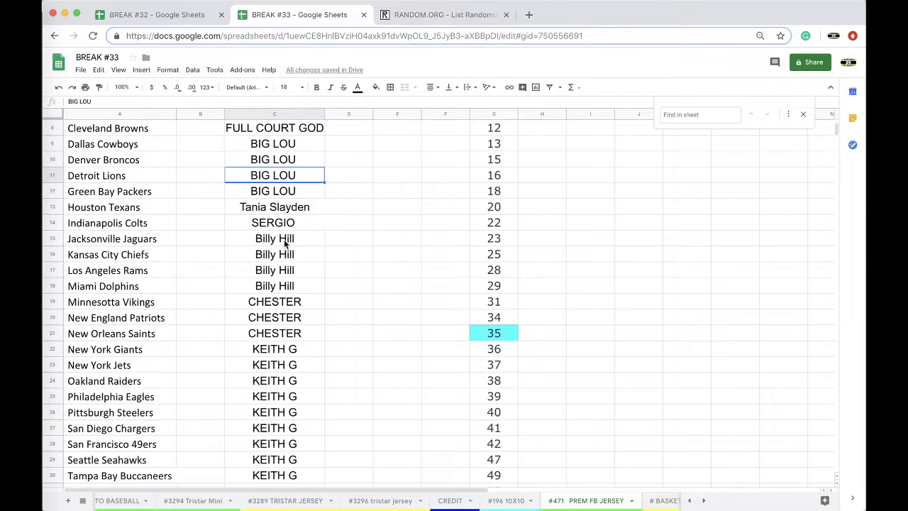
pyautogui.scroll(-2, 285, 242)
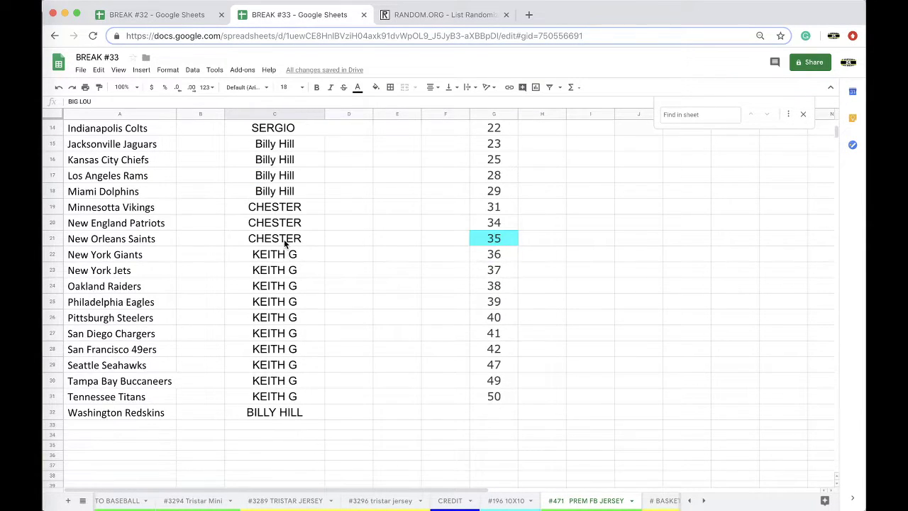
pyautogui.click(300, 252)
pyautogui.scroll(-2, 293, 222)
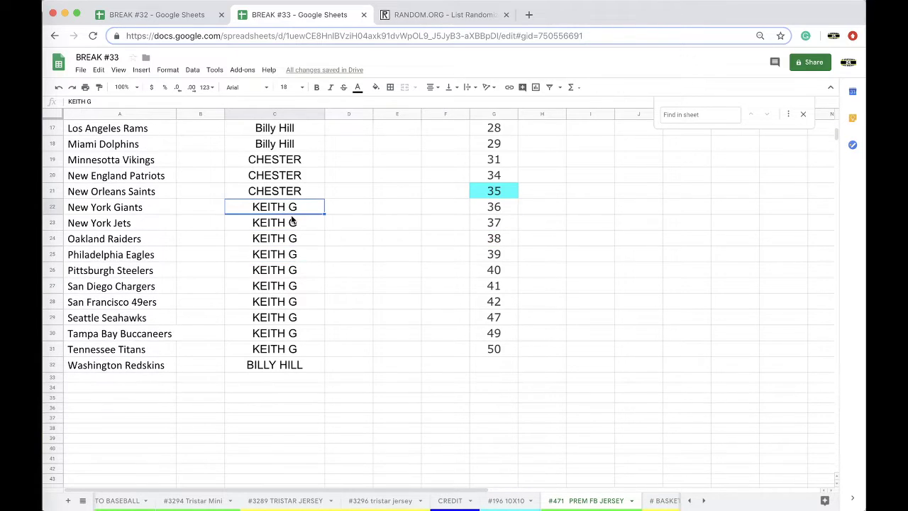
# Step: Copy the whole participant column C of the #471 sheet
pyautogui.click(263, 112)
pyautogui.hotkey('ctrl', 'c')
pyautogui.scroll(8, 266, 284)
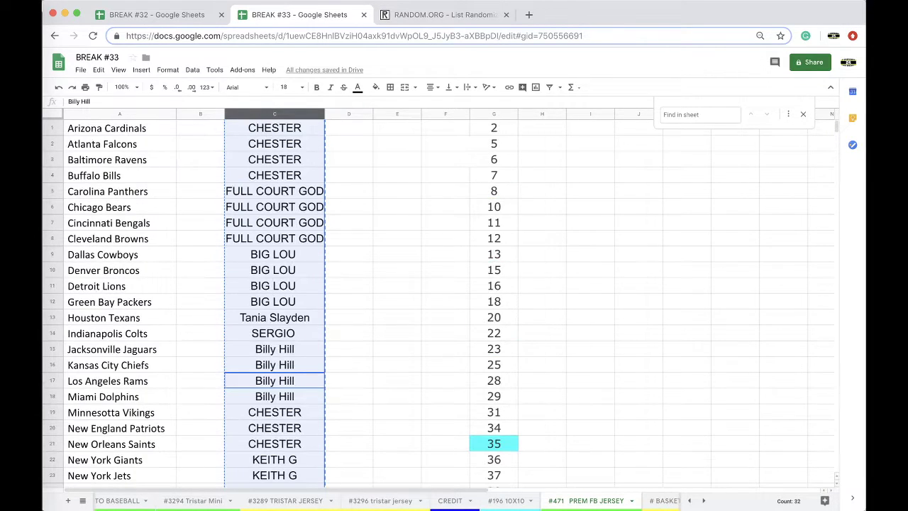
# Step: Load a new RANDOM.ORG List Randomizer form, paste the participant names and randomize them
pyautogui.click(447, 14)
pyautogui.click(434, 36)
pyautogui.press('Return')
pyautogui.click(264, 318)
pyautogui.hotkey('ctrl', 'v')
pyautogui.press('Tab')
pyautogui.press('Return')
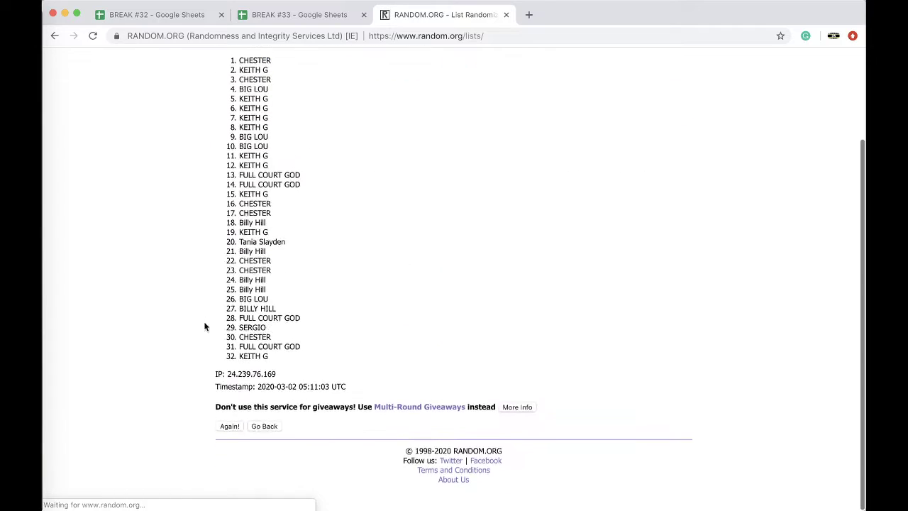
# Step: Re-randomize the participant list until it has been shuffled five times
pyautogui.click(225, 438)
pyautogui.click(225, 439)
pyautogui.click(225, 438)
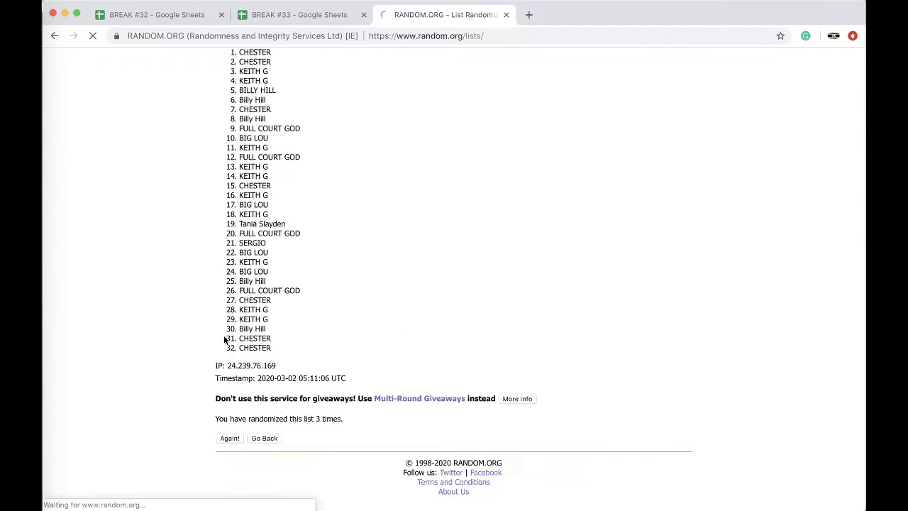
pyautogui.click(227, 464)
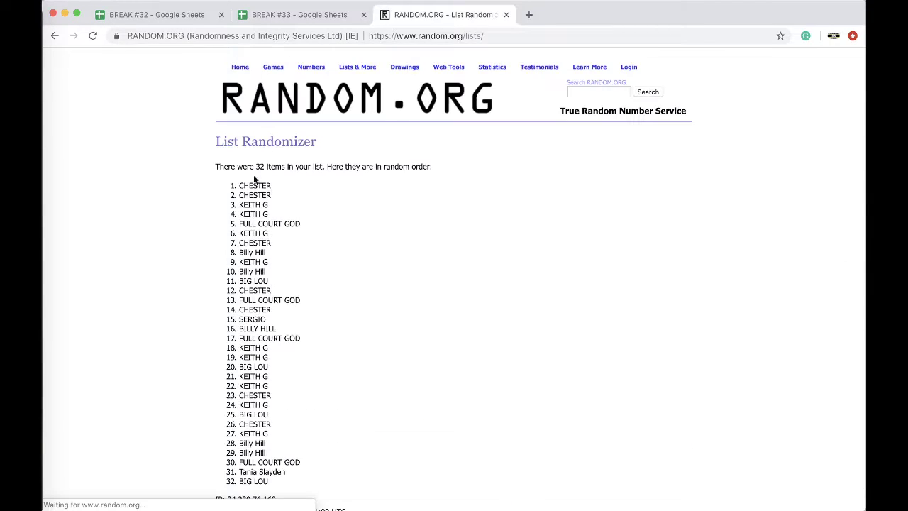
# Step: Copy all 32 randomized names into column B of the #471 sheet starting at B1, and set their font size to 18
pyautogui.moveTo(239, 184); pyautogui.dragTo(324, 353)
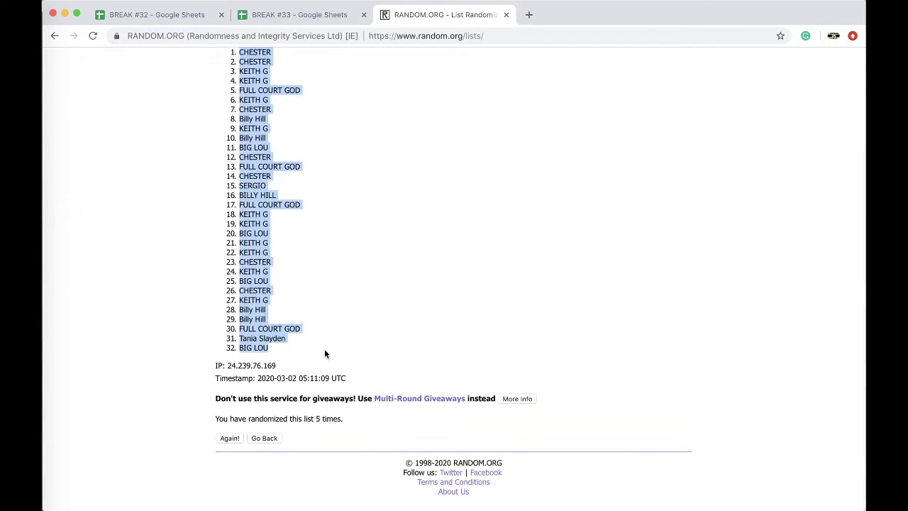
pyautogui.scroll(1, 309, 280)
pyautogui.click(299, 14)
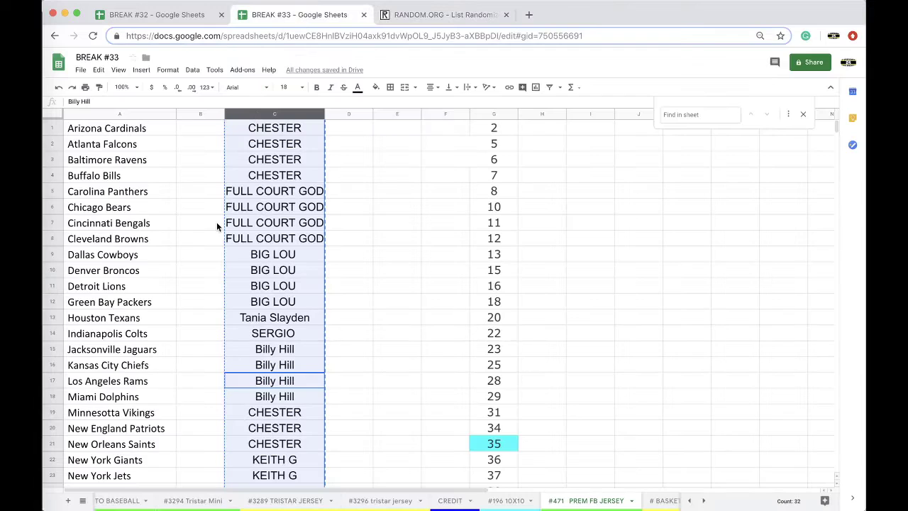
pyautogui.click(203, 124)
pyautogui.press('super+v')
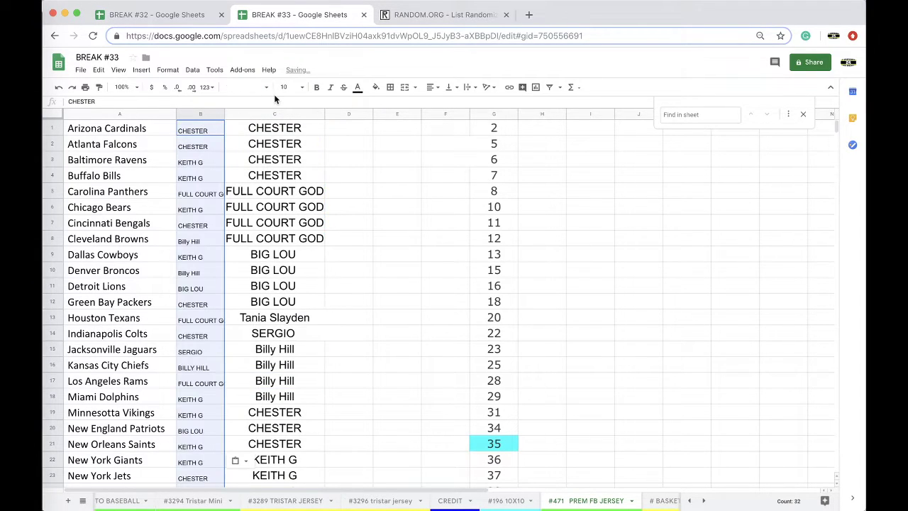
pyautogui.click(291, 87)
pyautogui.click(286, 235)
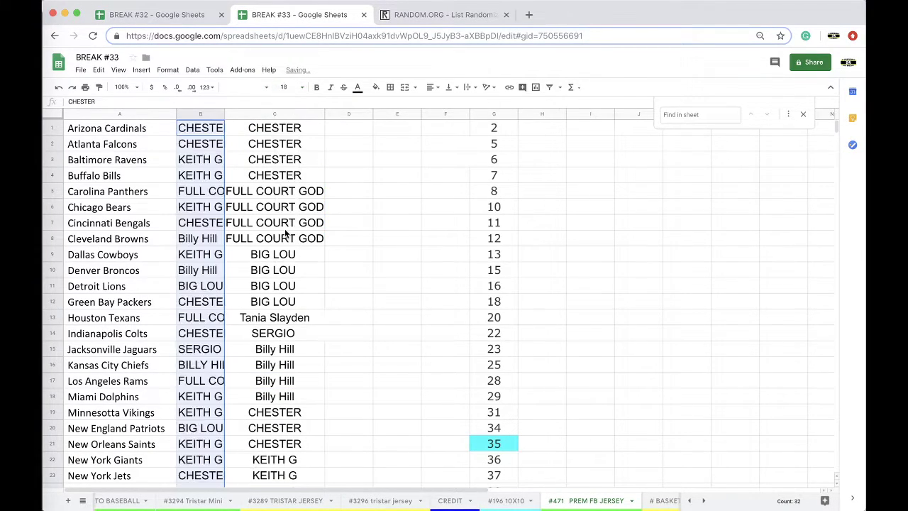
# Step: Fit column B's width to its names and sort the sheet by column B, A → Z
pyautogui.doubleClick(224, 114)
pyautogui.click(193, 71)
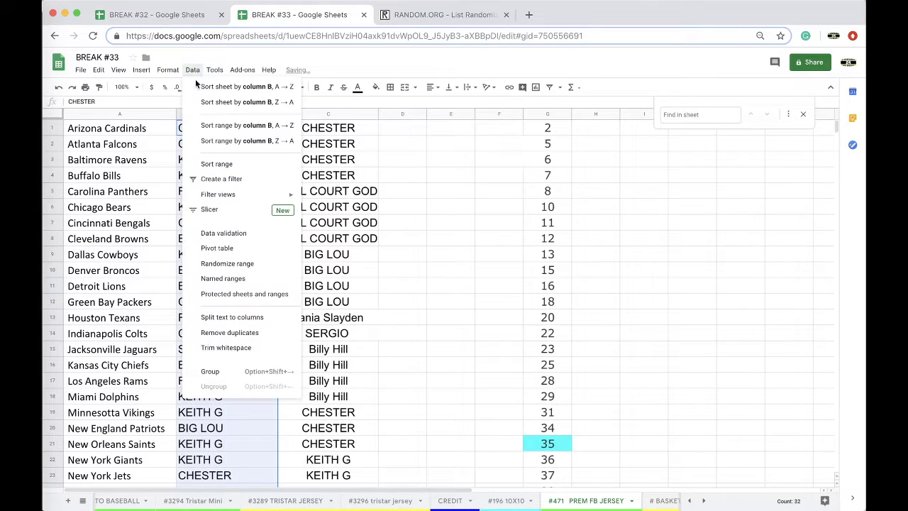
pyautogui.click(213, 85)
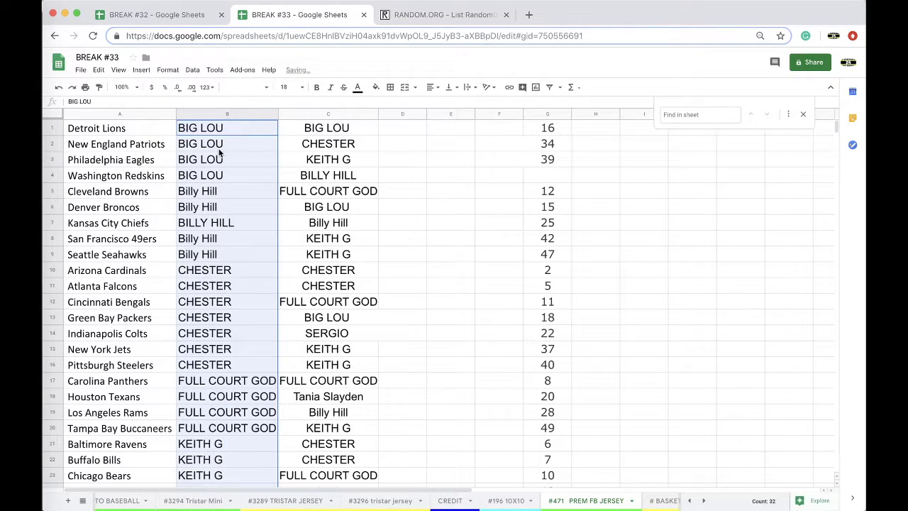
# Step: Review the sorted participant names against their NFL teams in rows 1 to 32 of the #471 PREM FB JERSEY sheet
pyautogui.click(222, 176)
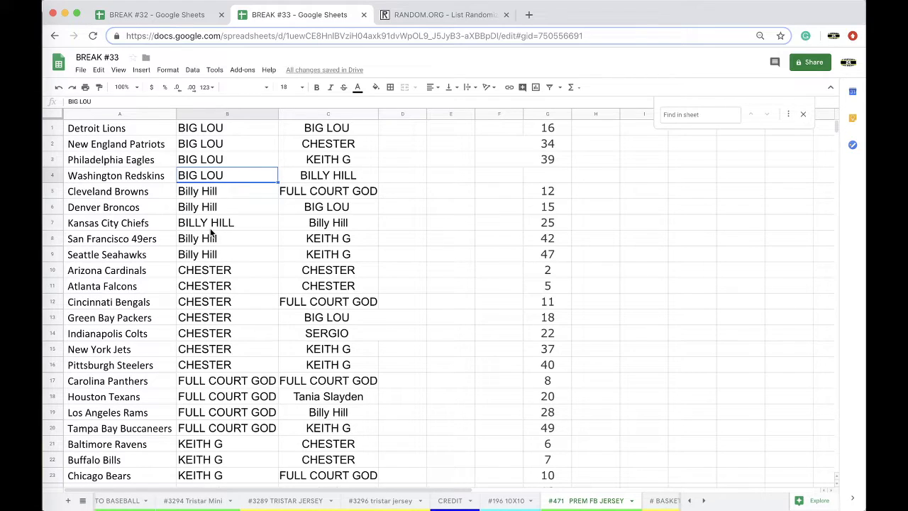
pyautogui.scroll(-2, 210, 233)
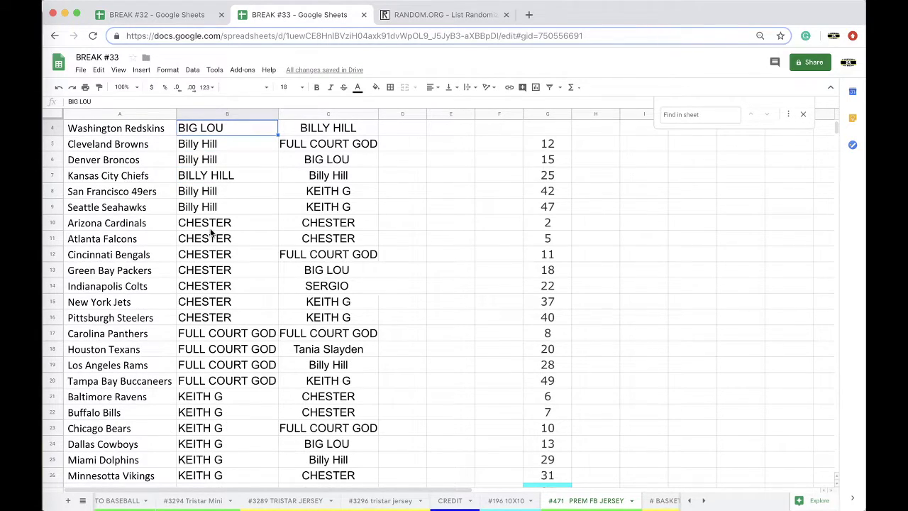
pyautogui.scroll(-5, 211, 233)
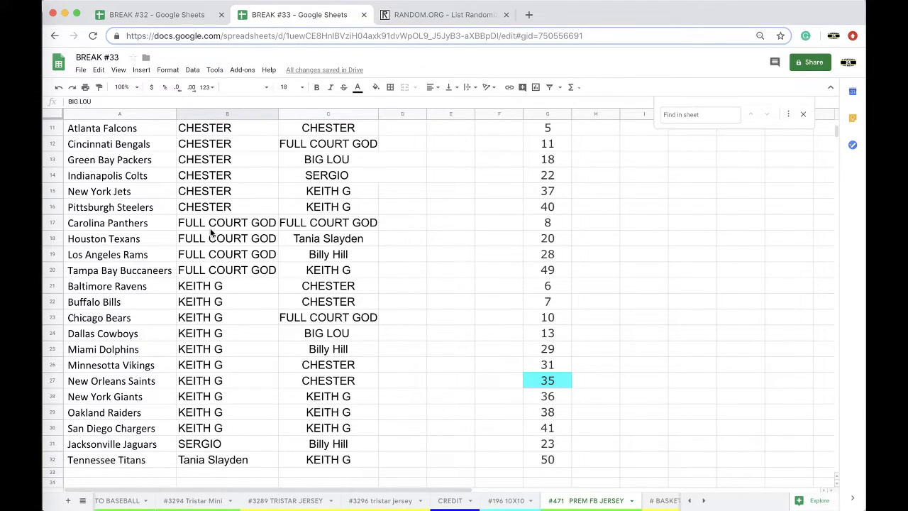
pyautogui.scroll(-1, 211, 233)
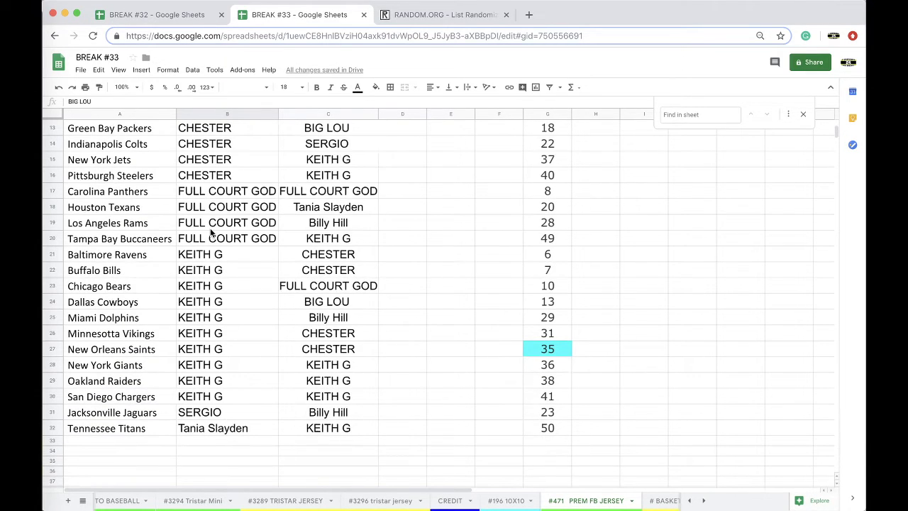
pyautogui.scroll(-1, 210, 233)
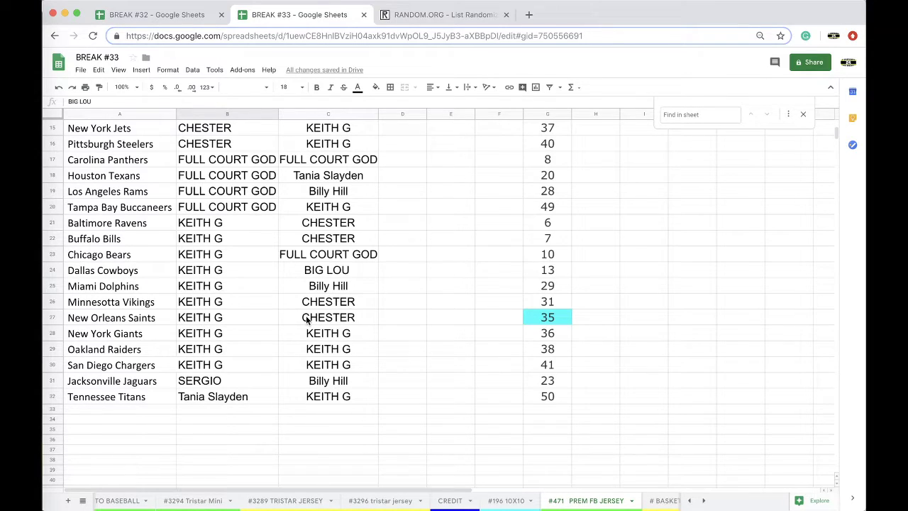
pyautogui.scroll(3, 307, 319)
pyautogui.click(186, 206)
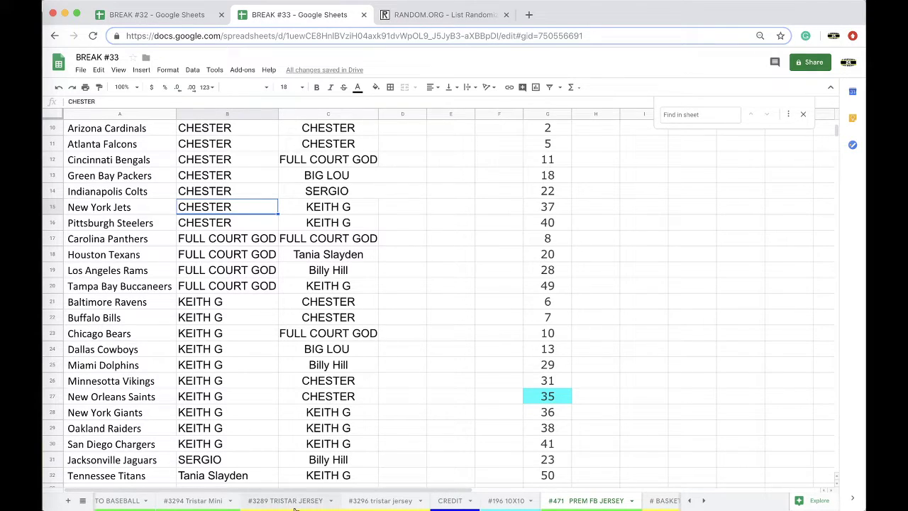
# Step: Check the participant lists on the # BASKETBALL VALUE, #5 SELECT, 16X20 and #6 NCAA MINI sheets
pyautogui.hscroll(5, 293, 508)
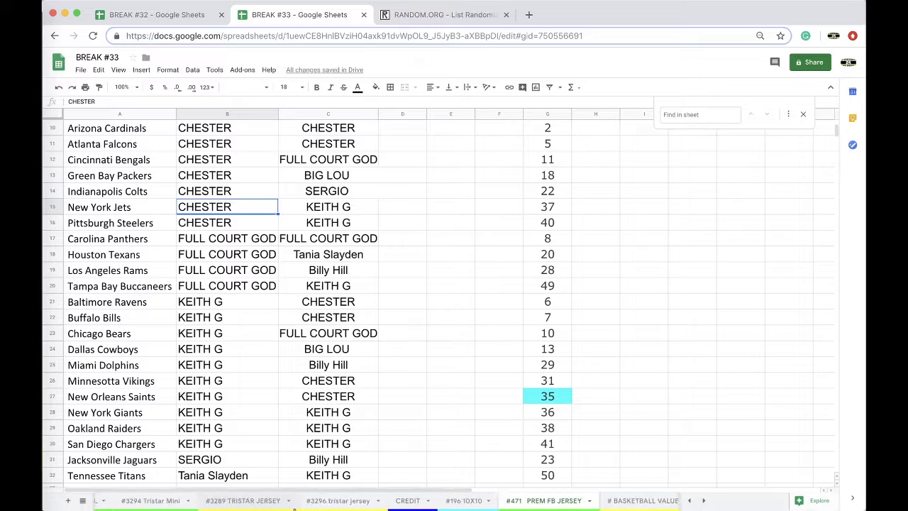
pyautogui.click(350, 503)
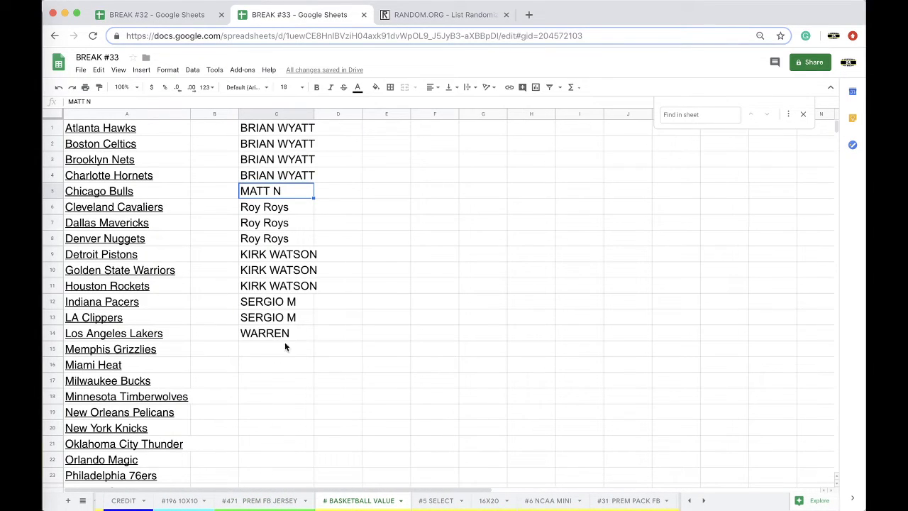
pyautogui.click(422, 502)
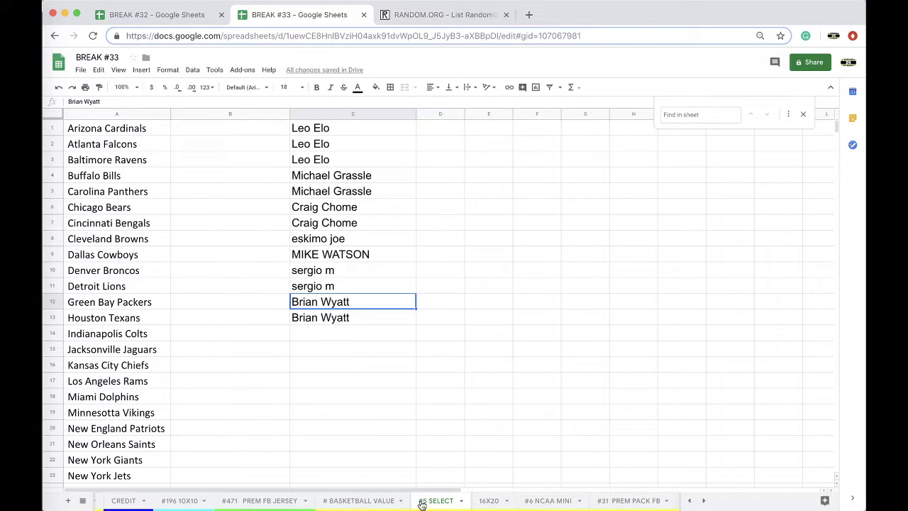
pyautogui.click(421, 503)
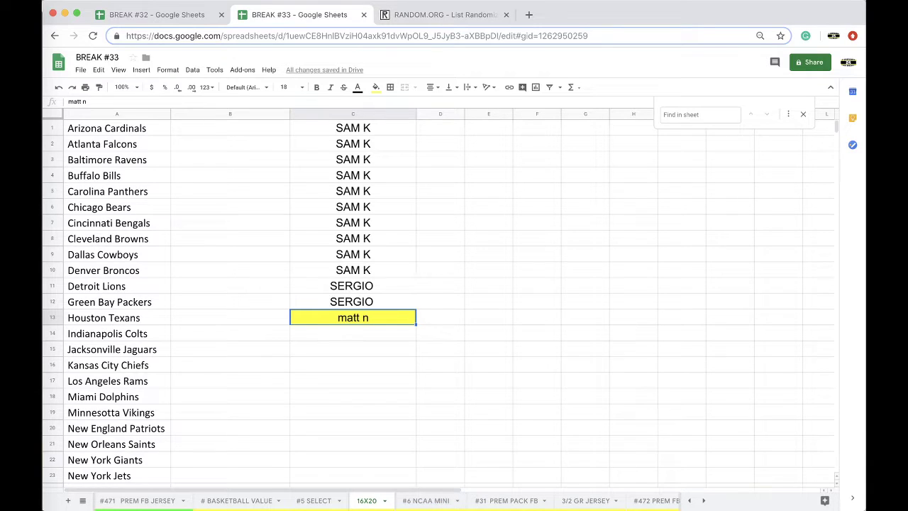
pyautogui.click(444, 501)
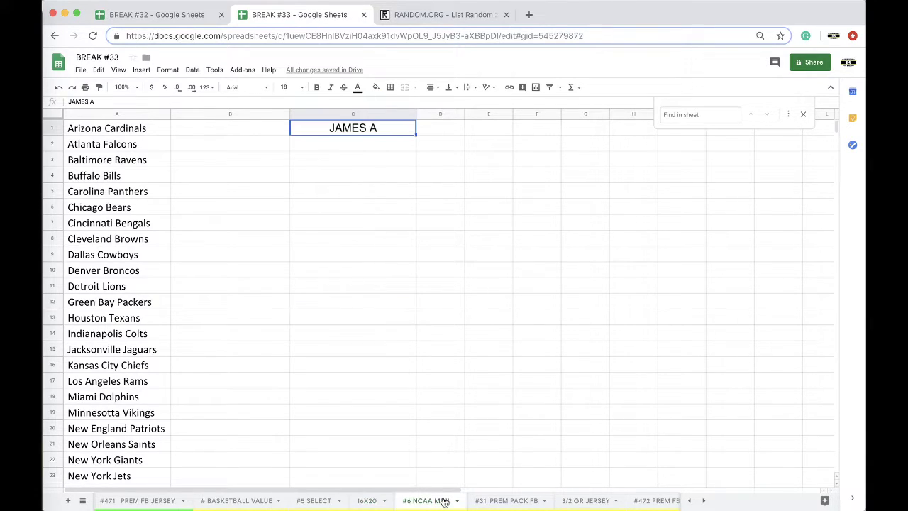
# Step: Clear all participant names from column C of the #31 PREM PACK FB sheet
pyautogui.click(483, 501)
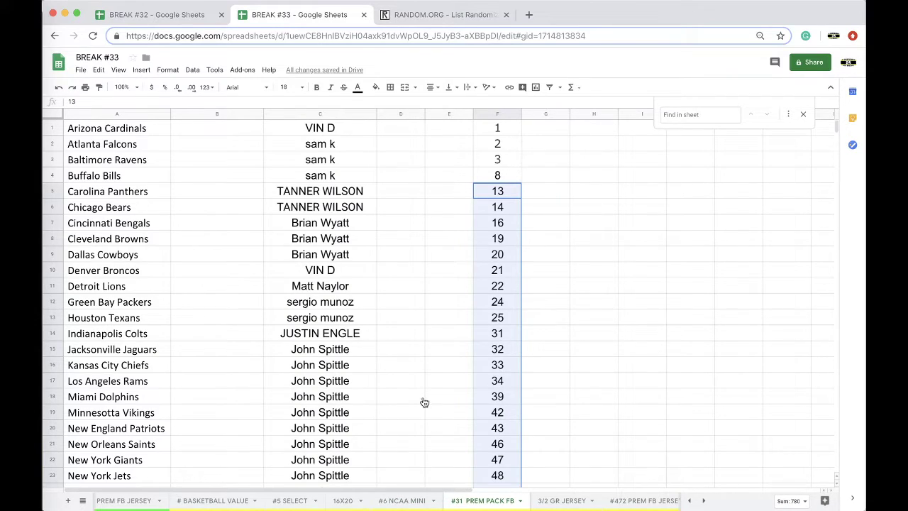
pyautogui.click(317, 114)
pyautogui.press('Delete')
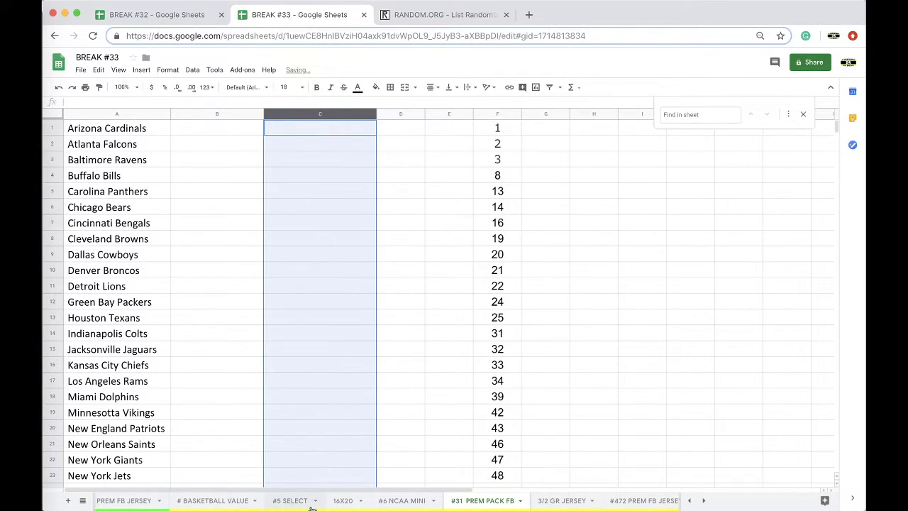
# Step: Rename the 16X20 sheet to "#3 3/1 16X20" and return to the #471 PREM FB JERSEY sheet
pyautogui.click(348, 502)
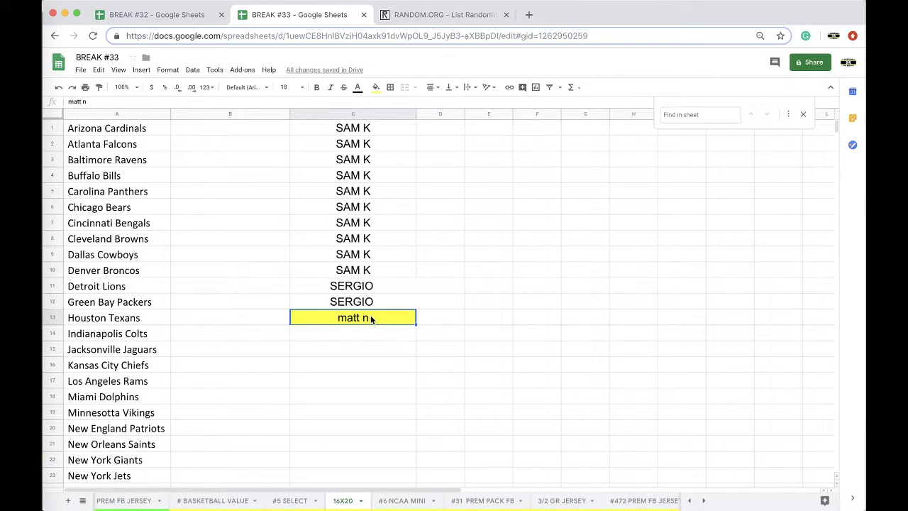
pyautogui.doubleClick(344, 500)
pyautogui.write('#3 1')
pyautogui.press('BackSpace')
pyautogui.write('3/1')
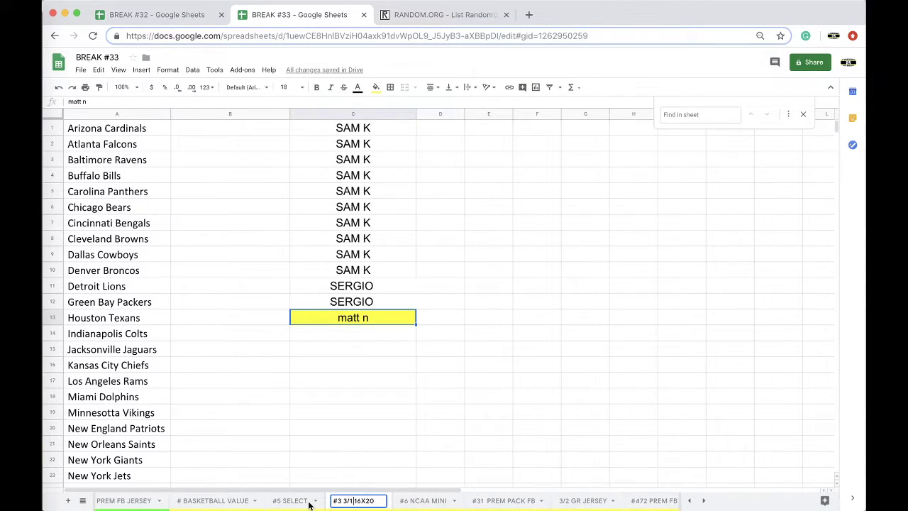
pyautogui.hscroll(-3, 309, 504)
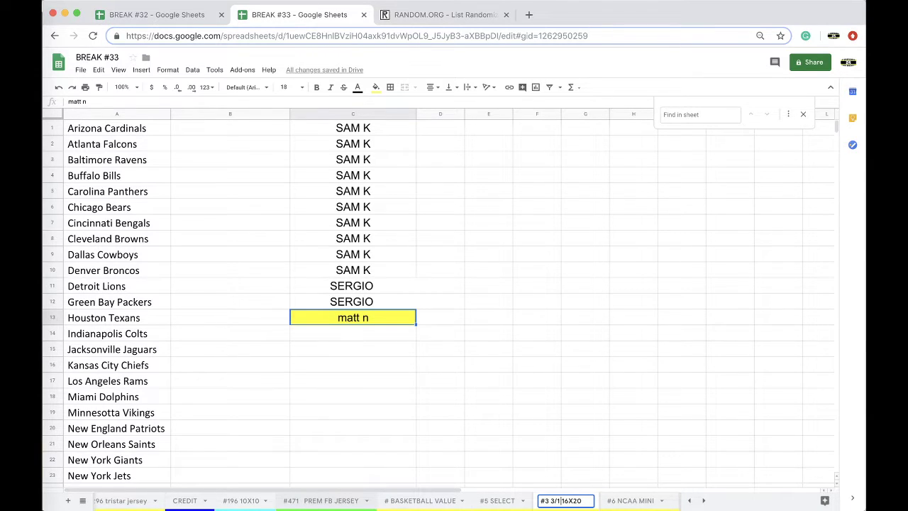
pyautogui.click(331, 500)
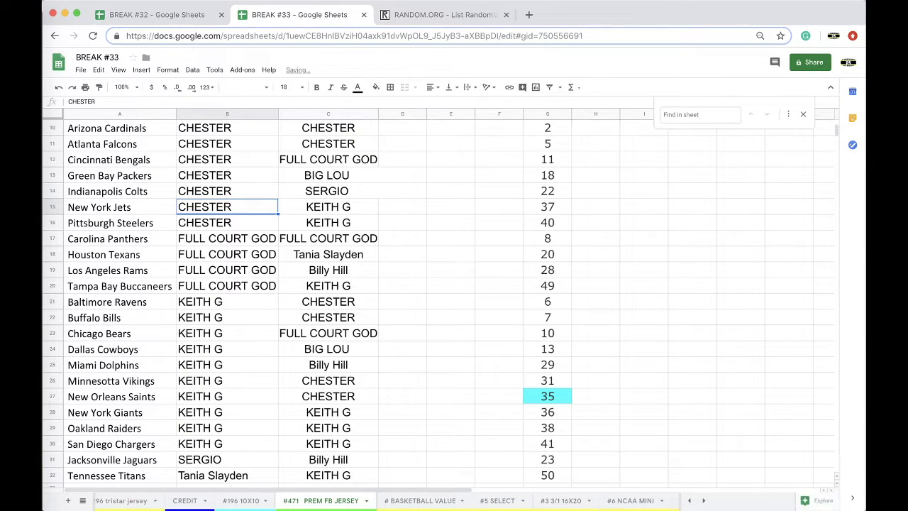